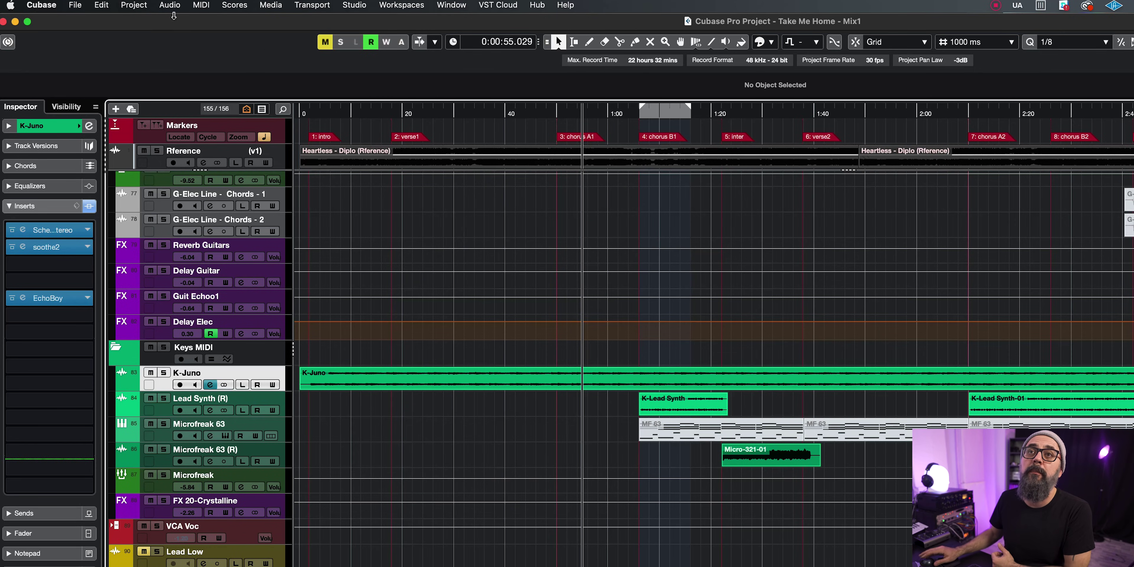
Open the Edit menu in the 'Take Me Home - Mix1' project
click(101, 6)
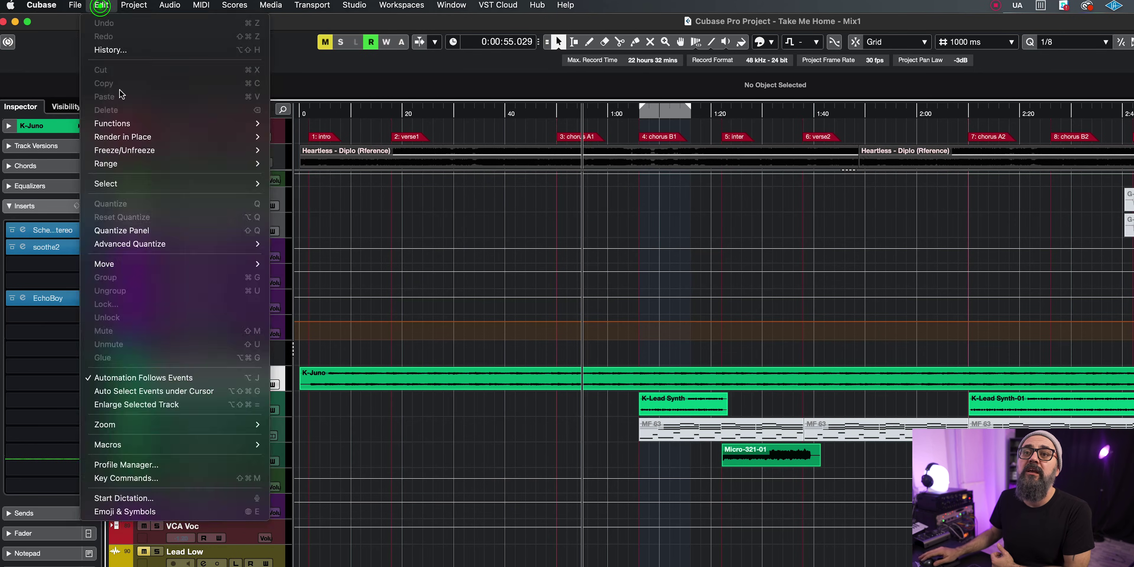
Export the active user profile as an .srf file from Profile Manager, then begin an import
click(155, 467)
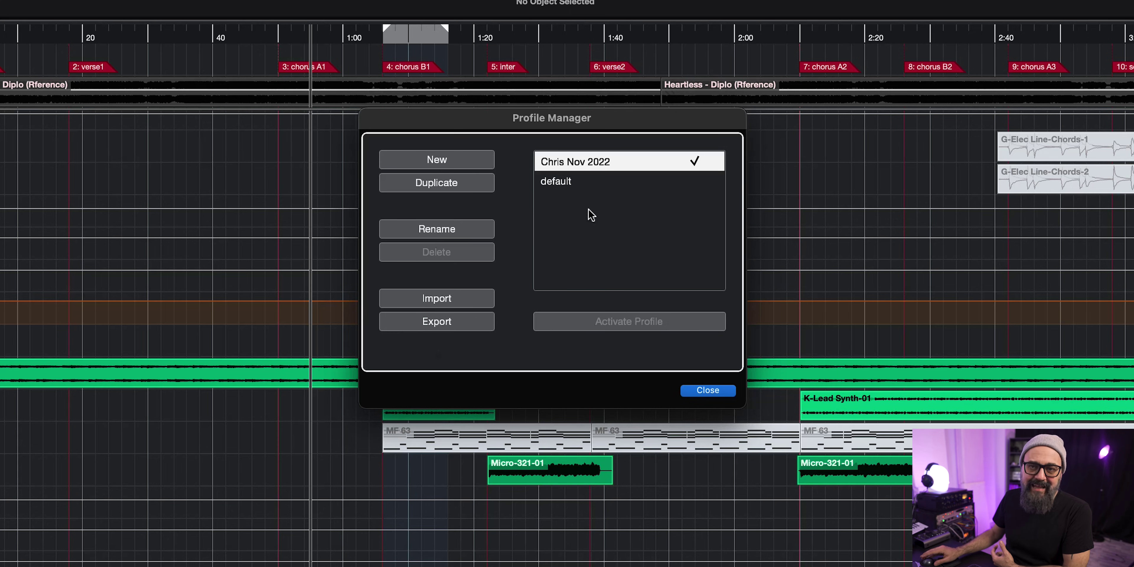
click(437, 322)
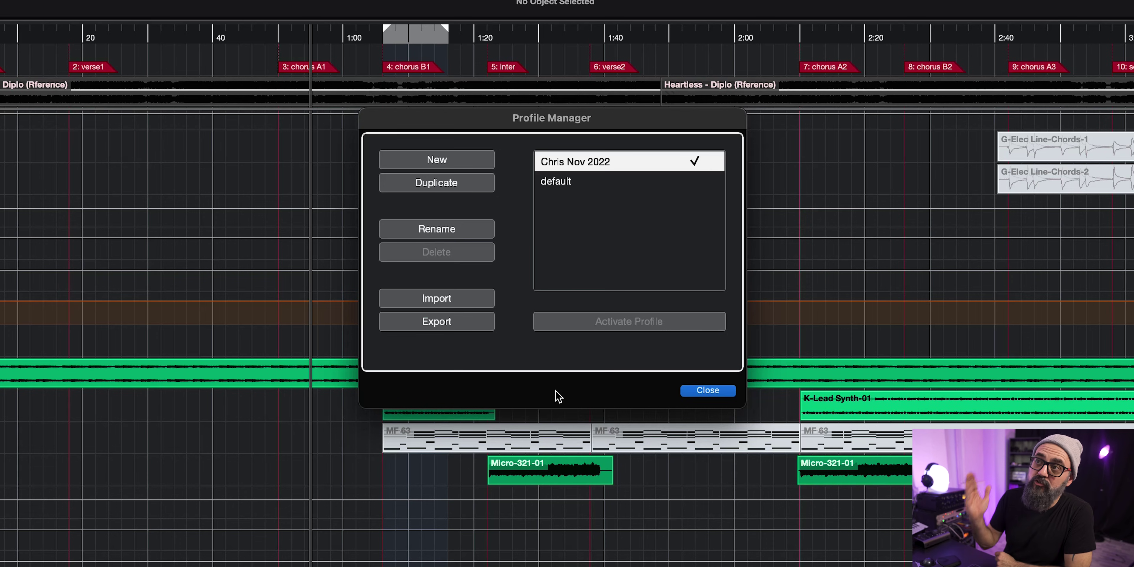
click(450, 297)
Select the exported .srf profile file (about 2 MB) in the Steinberg folder and import it
click(435, 243)
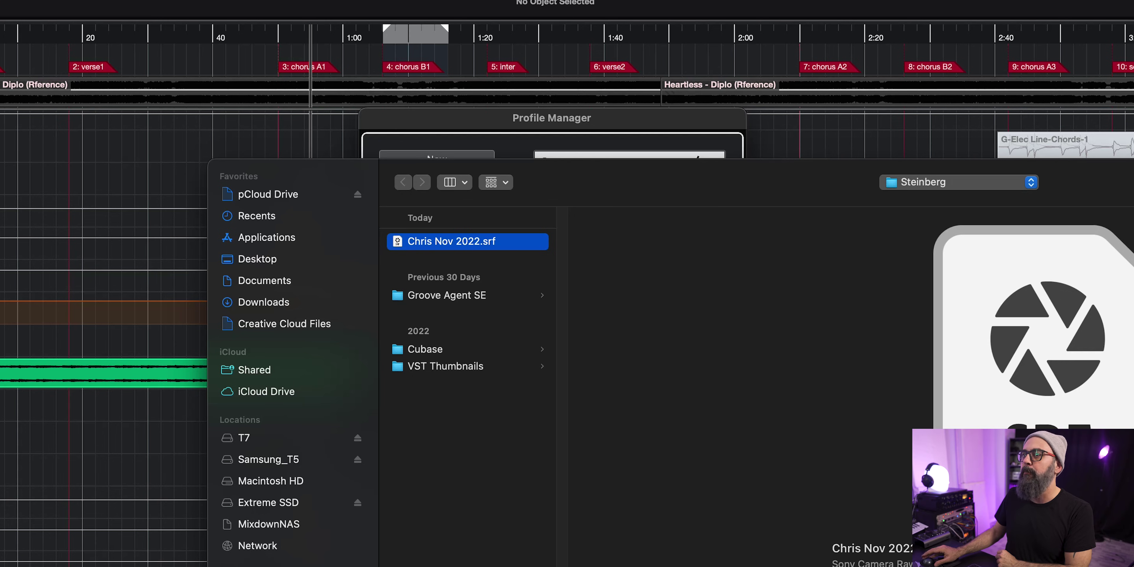
key(Return)
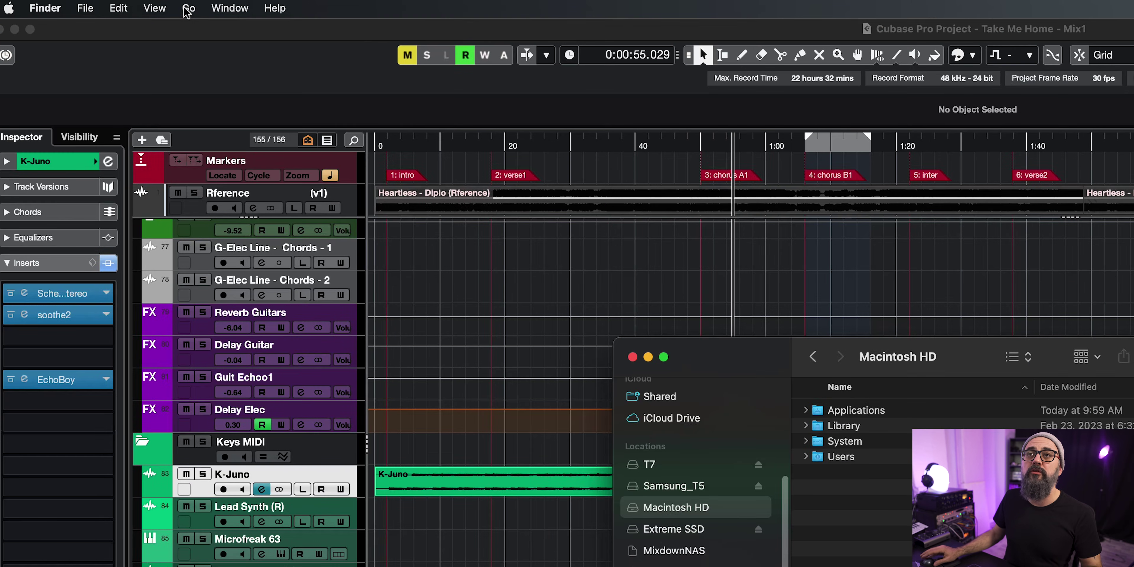
Open the user Library's Preferences > Cubase 12 folder in Finder and browse its XML settings files
click(188, 8)
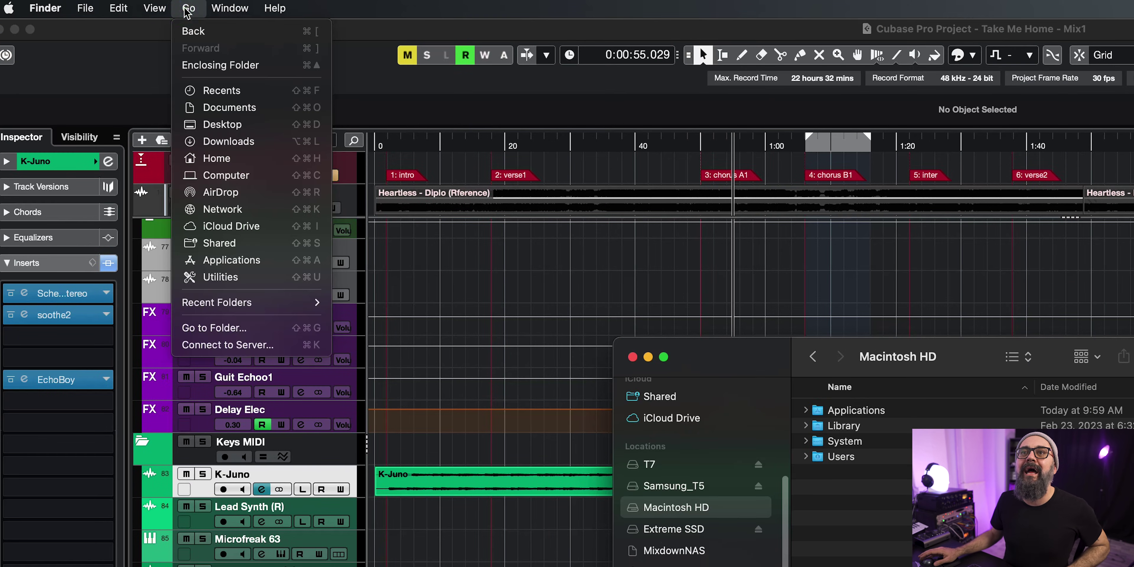
key(alt)
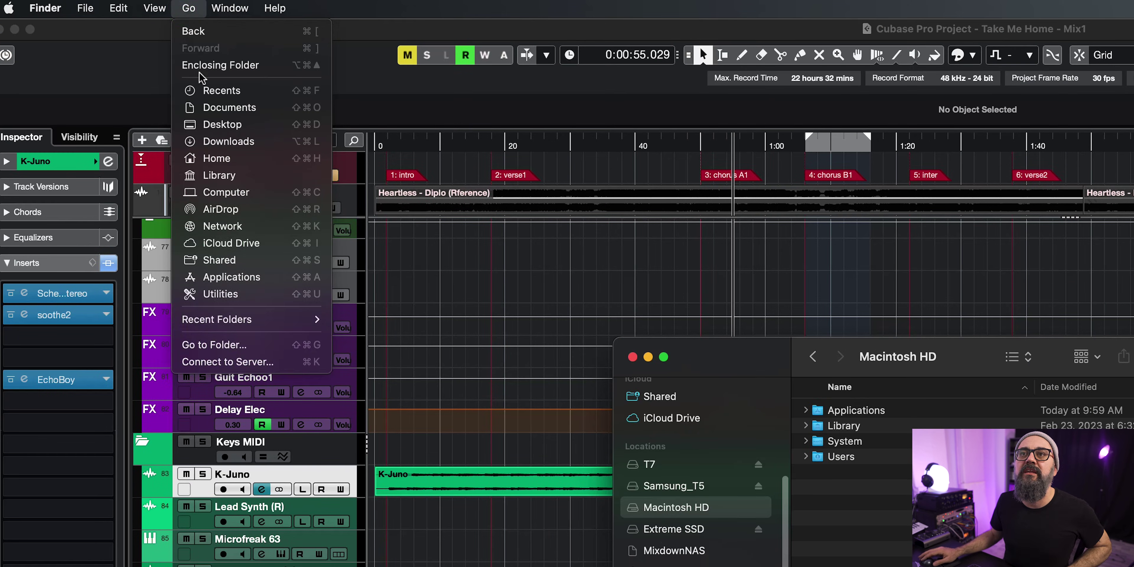
click(226, 176)
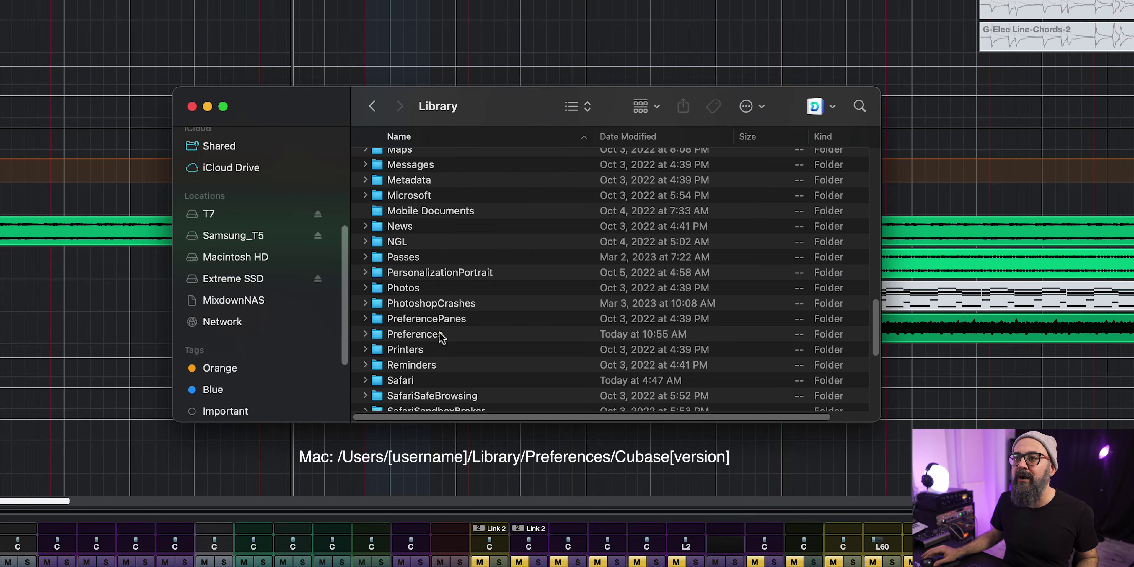
double_click(440, 335)
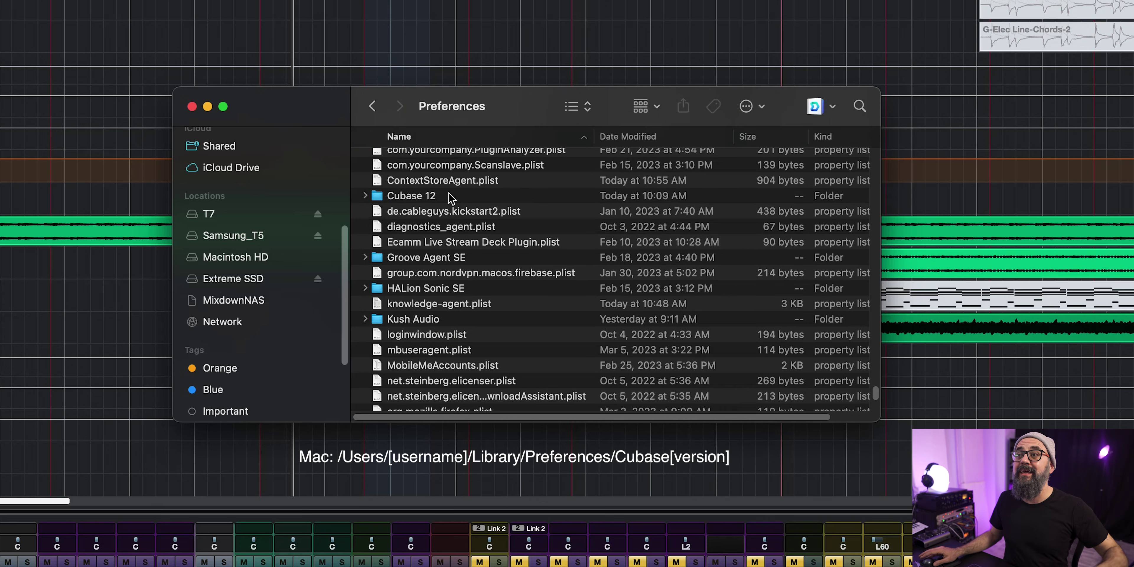
click(413, 196)
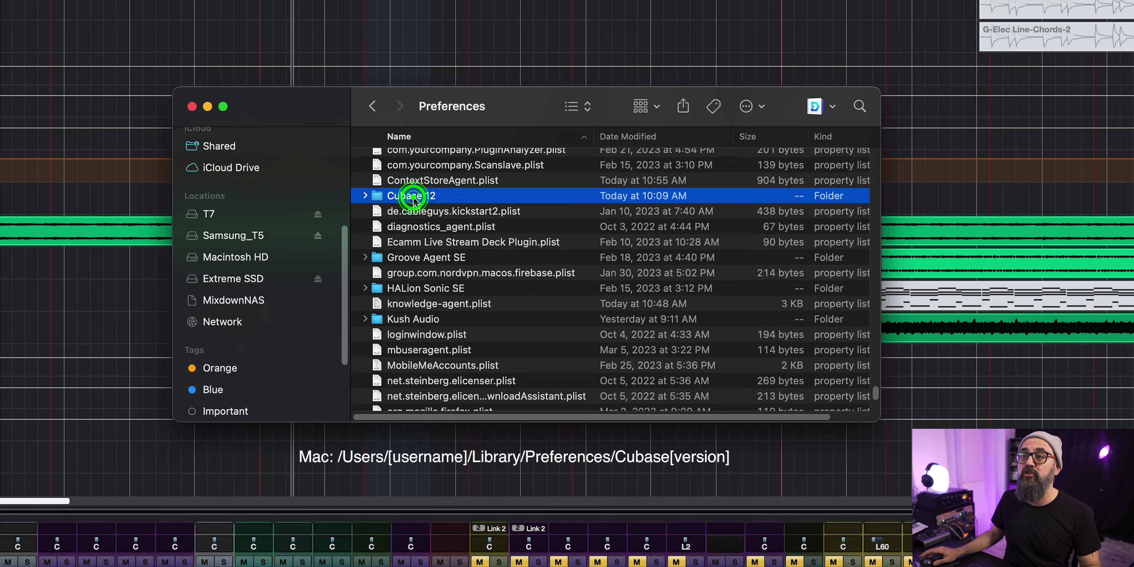
double_click(378, 197)
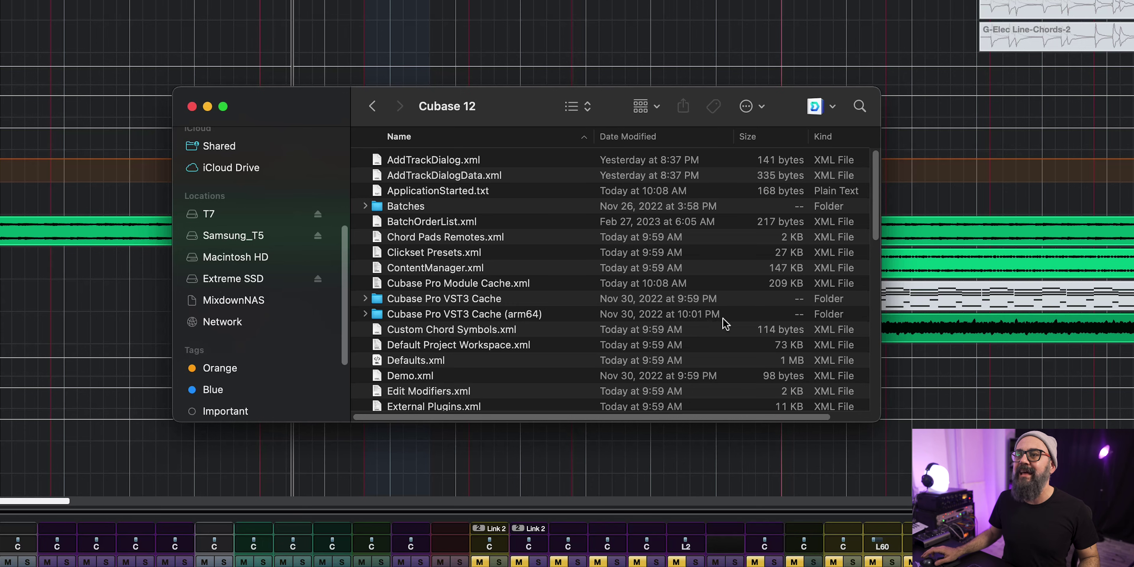
scroll(723, 318, down, 3)
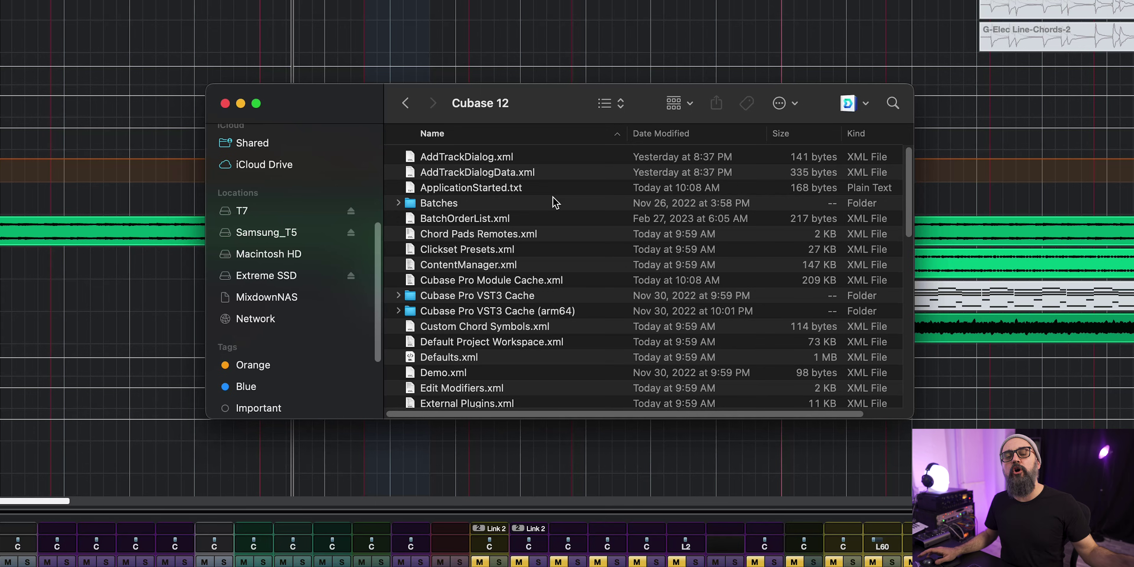
key(super+Tab)
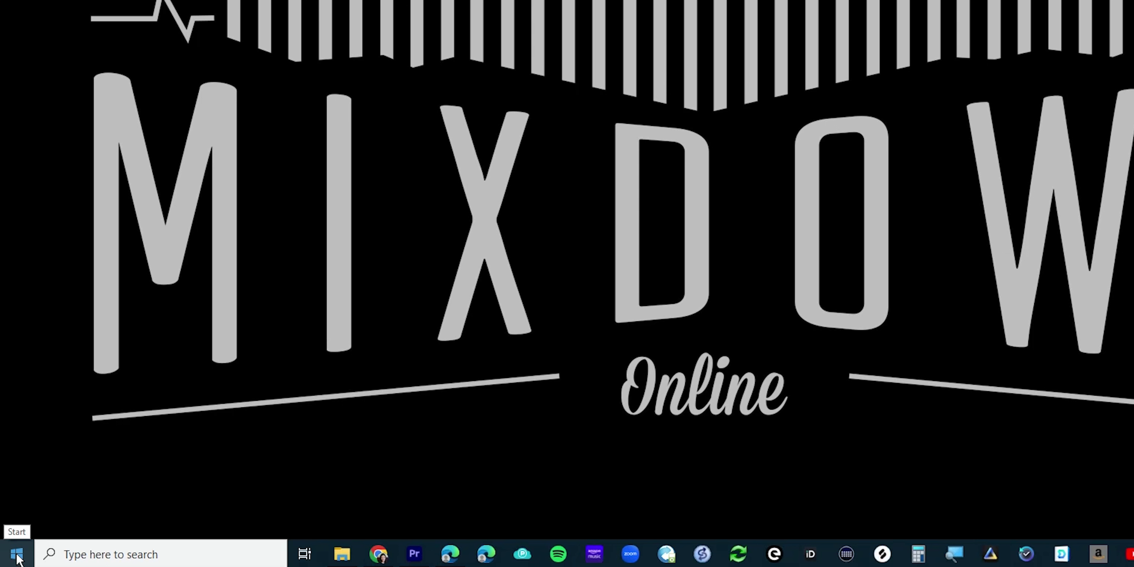
click(17, 553)
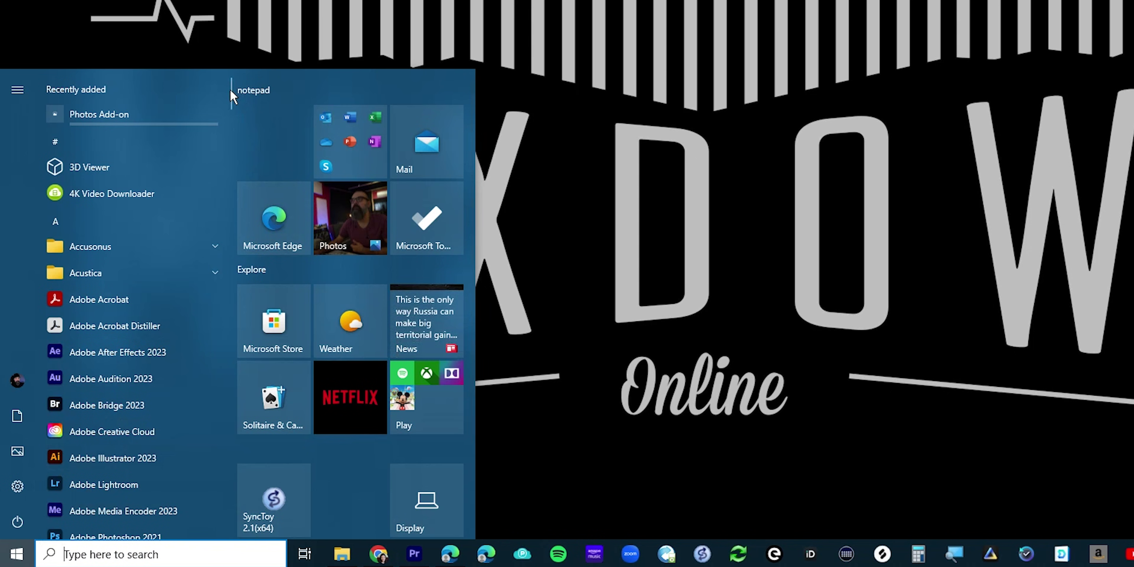
Open Cubase 12's User Settings Data Folder from the Start menu, then go up to Steinberg
drag(229, 92, 240, 418)
click(132, 233)
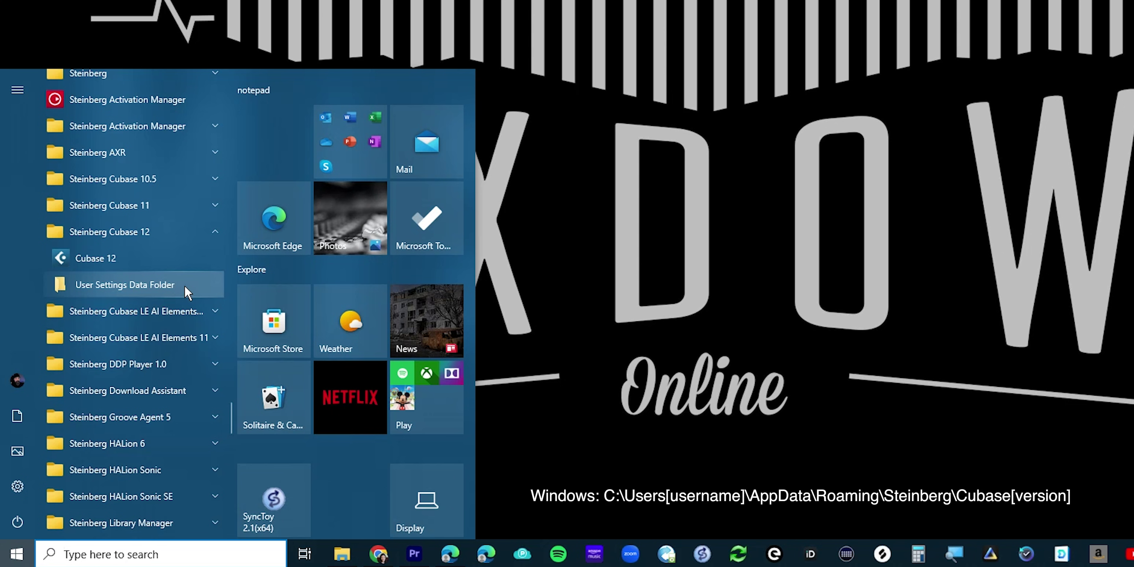
click(187, 292)
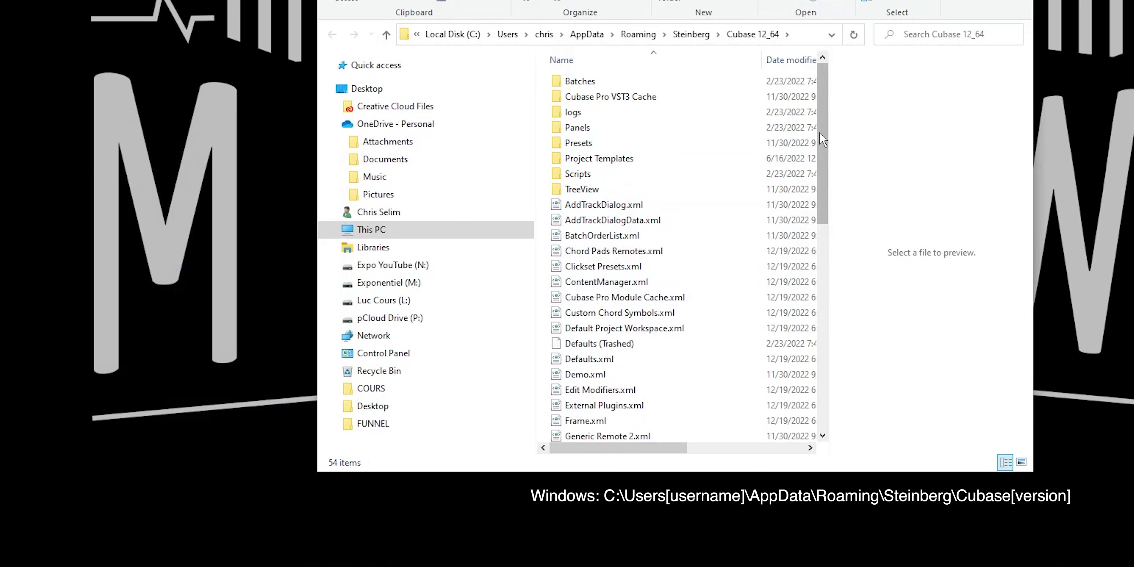
drag(822, 137, 808, 300)
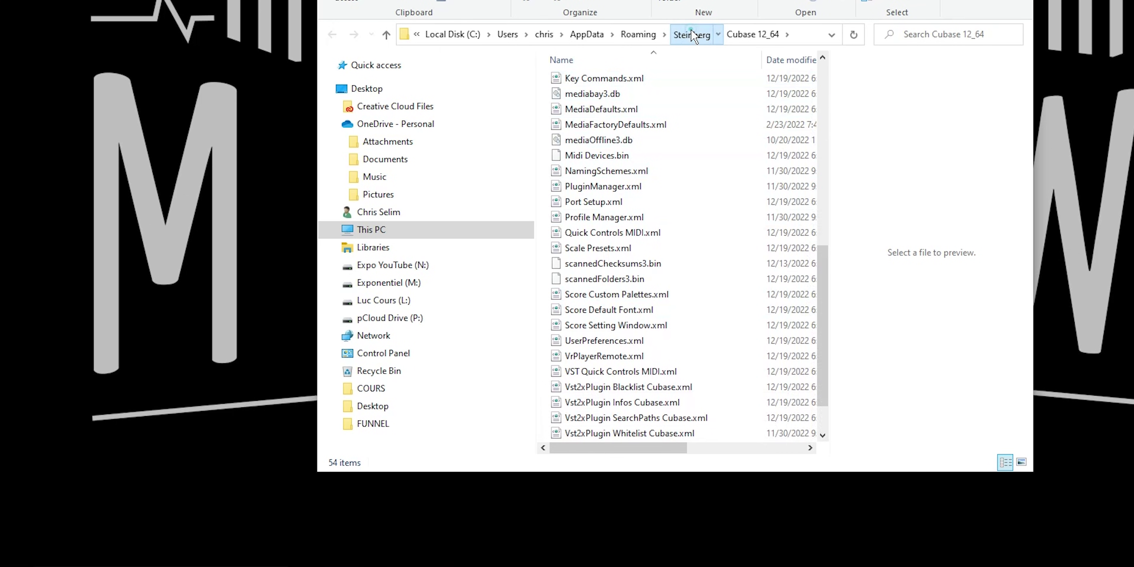
click(693, 36)
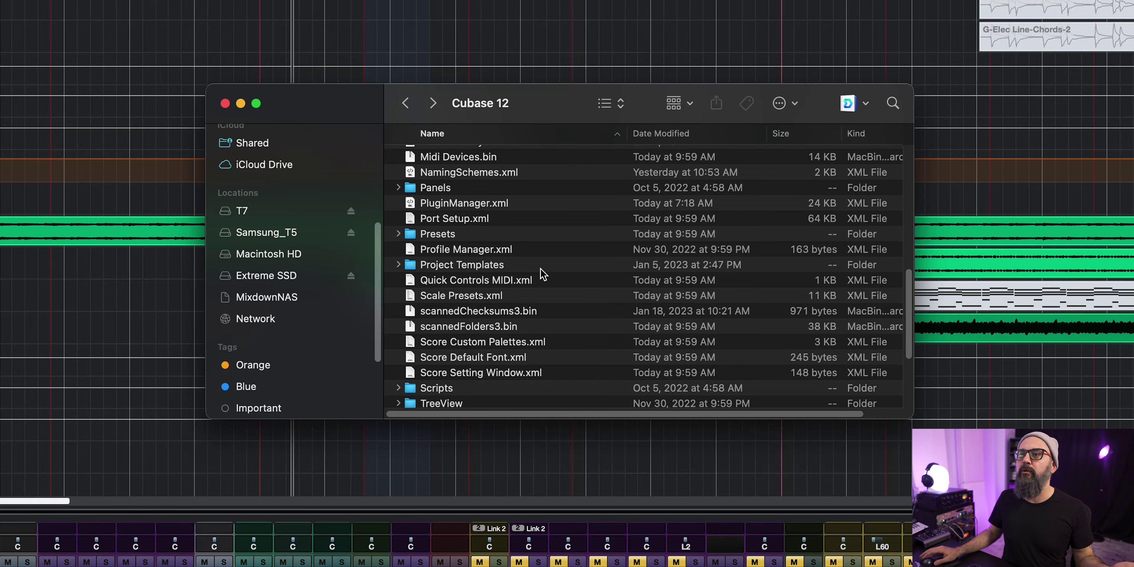
double_click(488, 269)
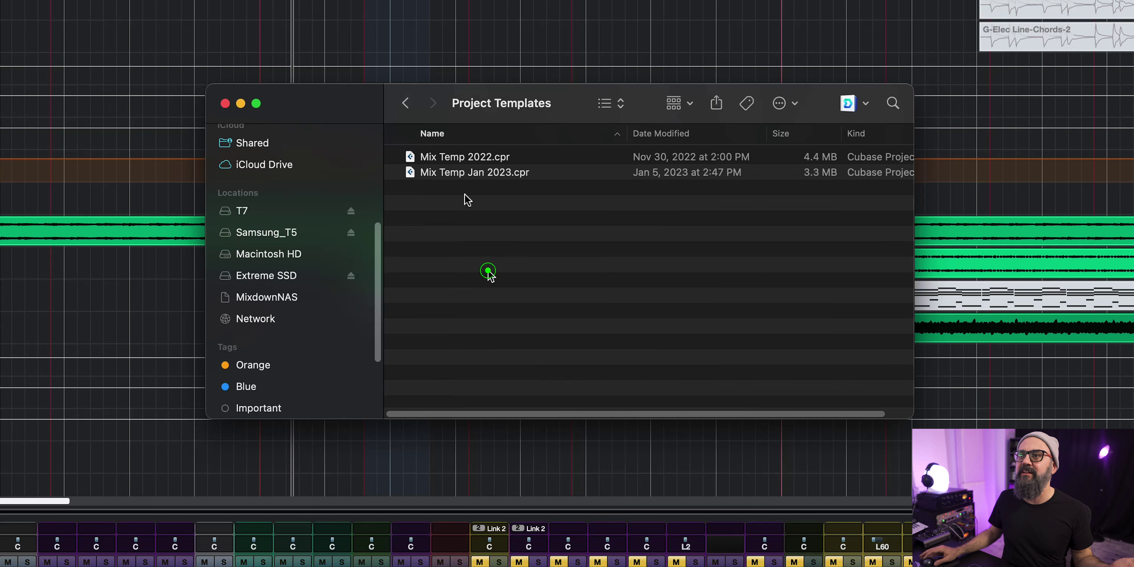
click(405, 106)
double_click(453, 235)
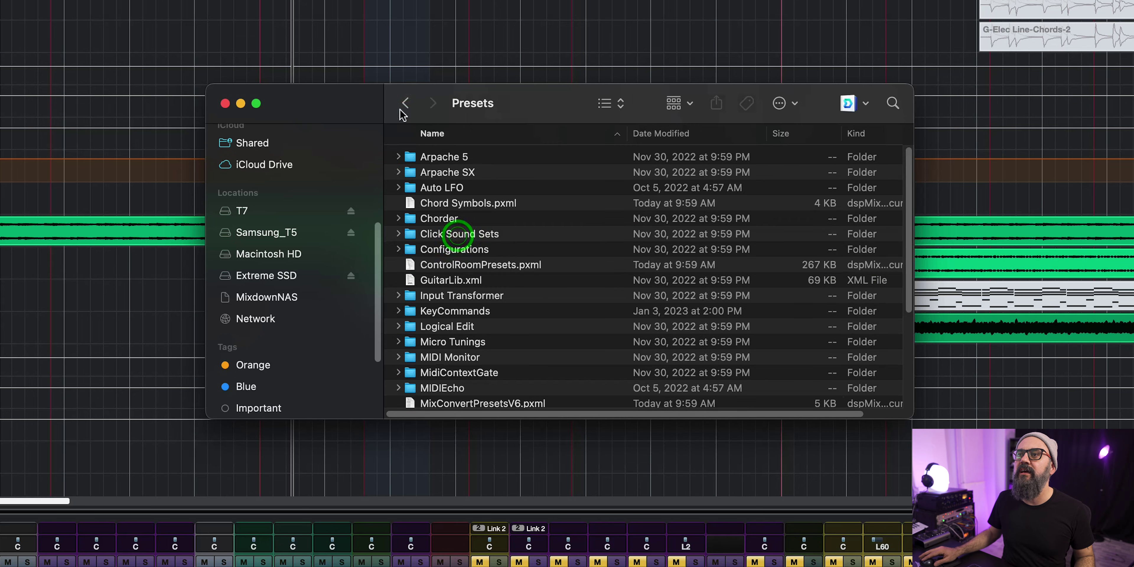
key(super+bracketleft)
click(480, 234)
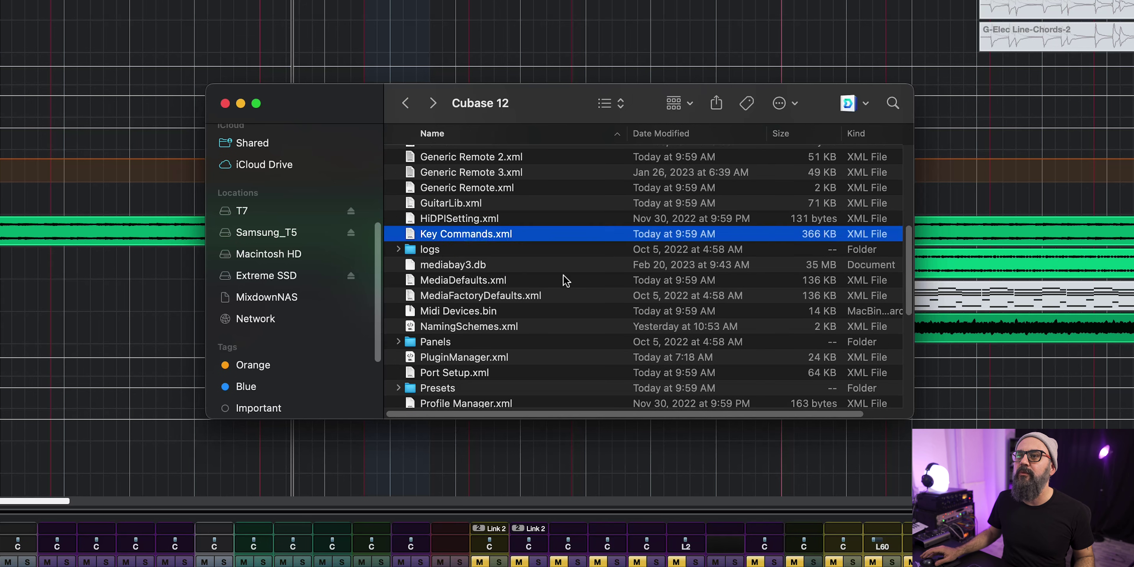
scroll(567, 281, up, 5)
click(566, 280)
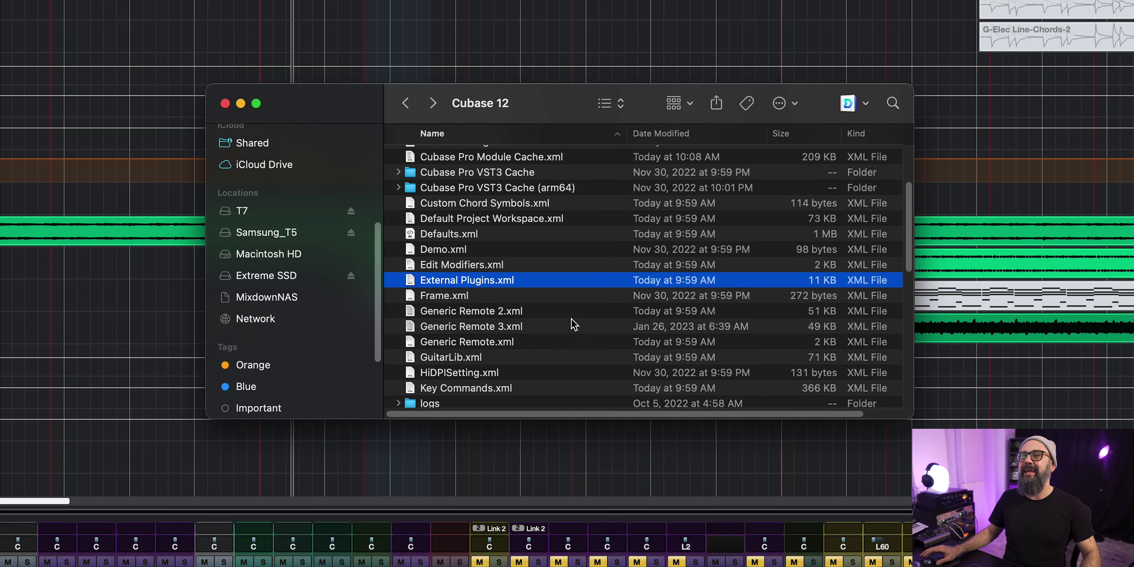
scroll(573, 325, up, 4)
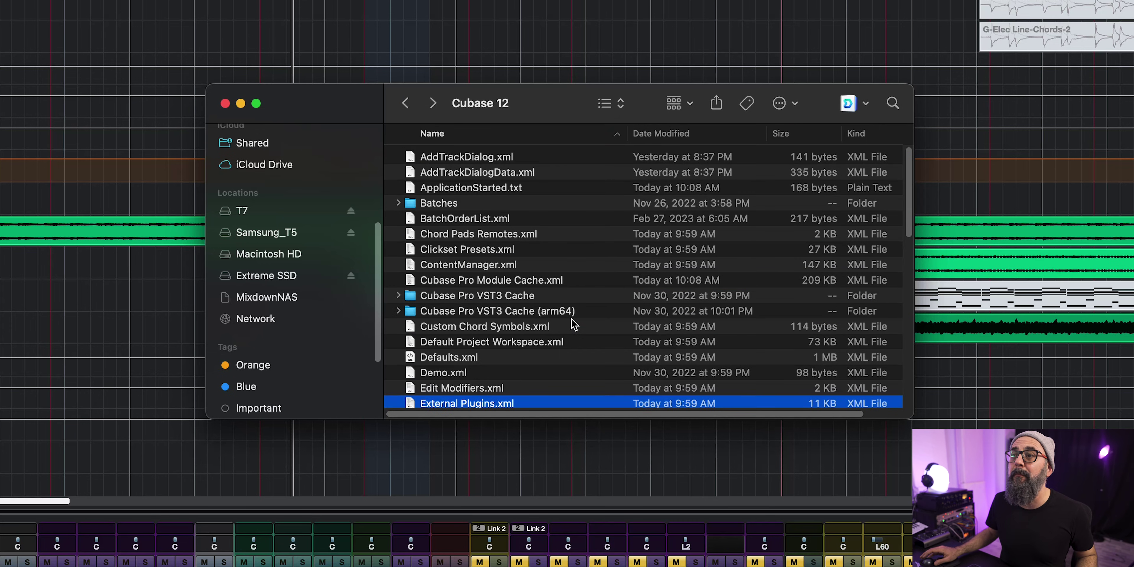
scroll(571, 318, down, 6)
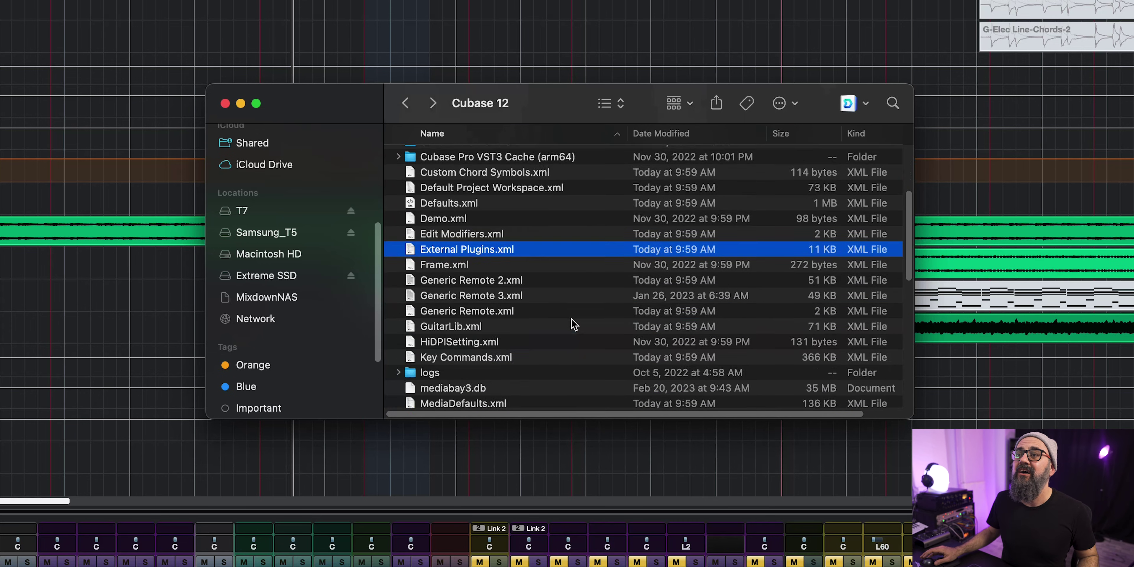
scroll(574, 325, down, 5)
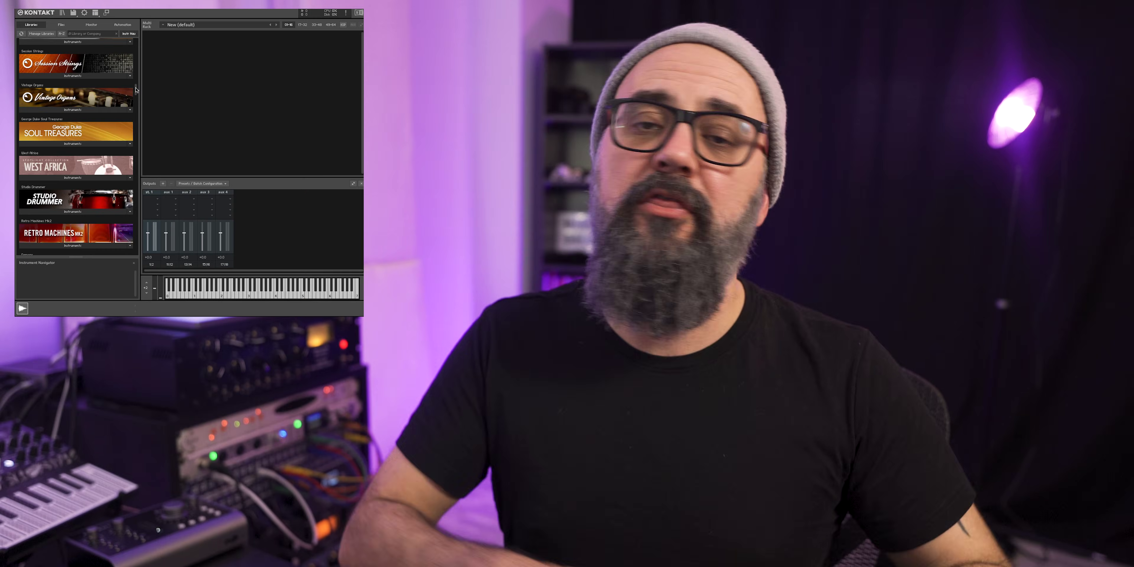
drag(136, 90, 140, 121)
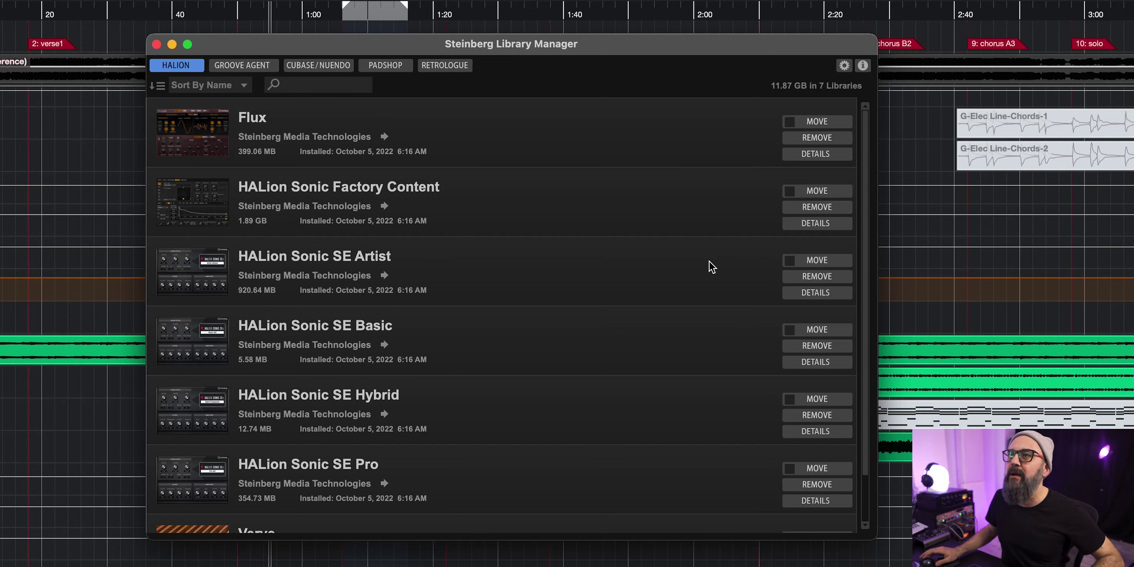
Review the HALion libraries list and collapse Verve's (8.32 GB) file location details
scroll(616, 283, down, 2)
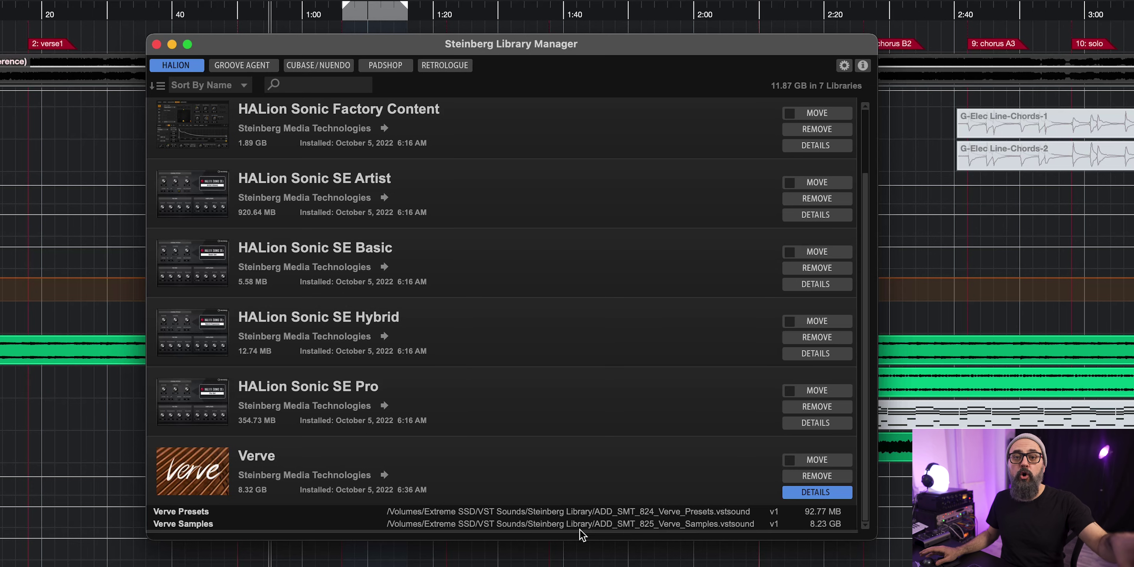
click(820, 493)
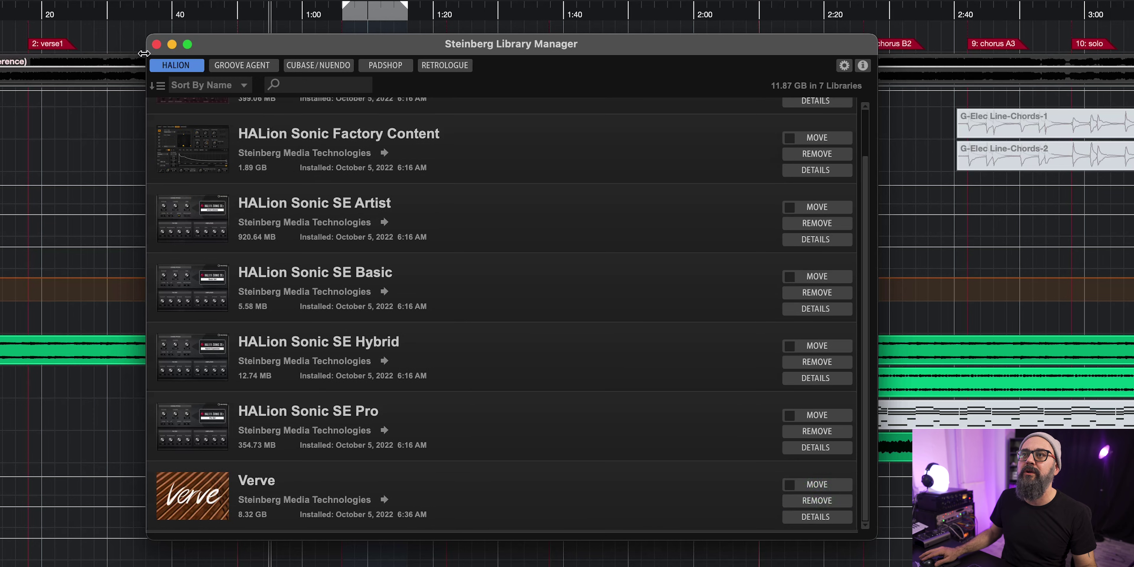